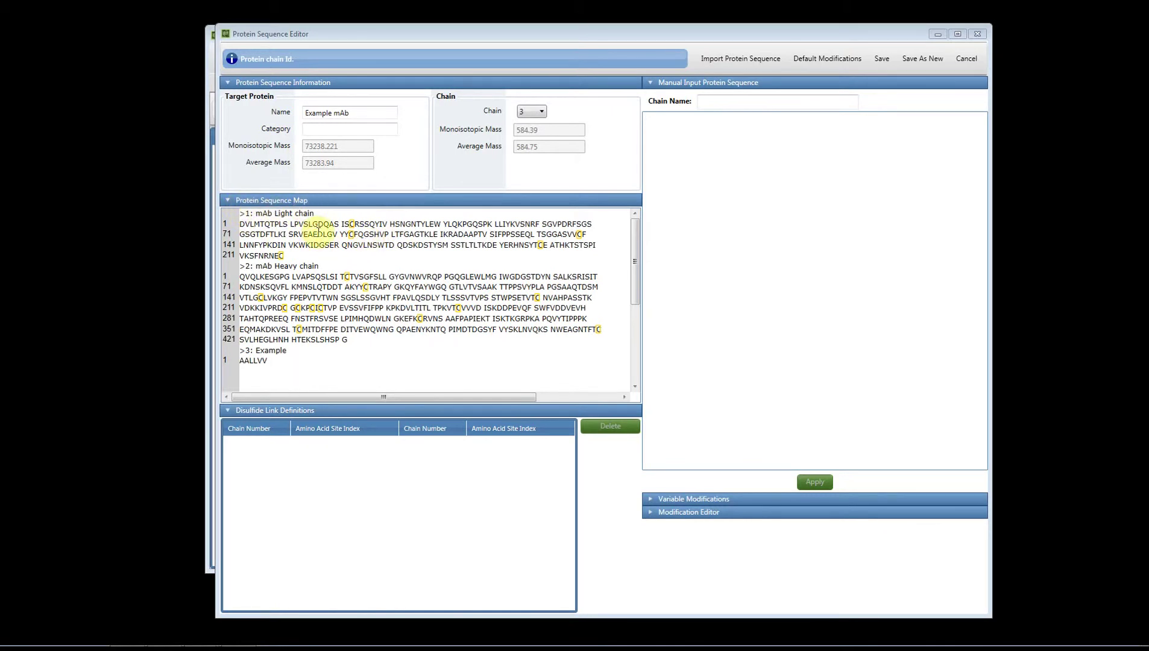
Step: Give the cysteine at 1:23 Carbamidomethylation as its side-chain modification, applied to all cysteines
{"action": "left_click", "coordinate": [350, 224]}
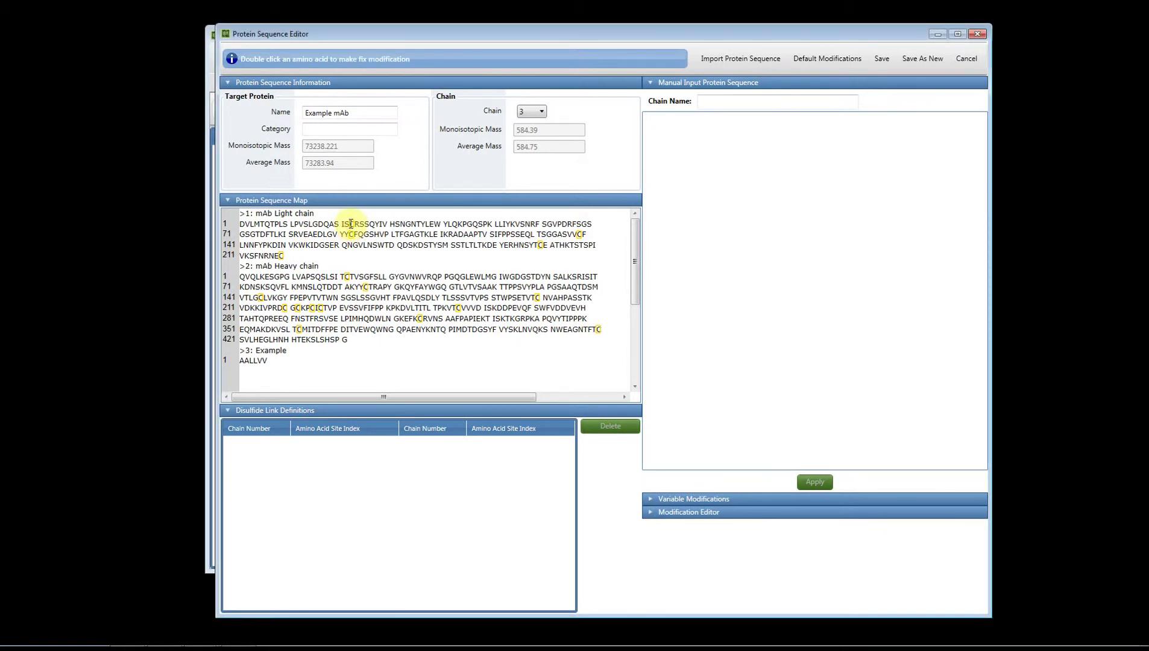
{"action": "double_click", "coordinate": [351, 224]}
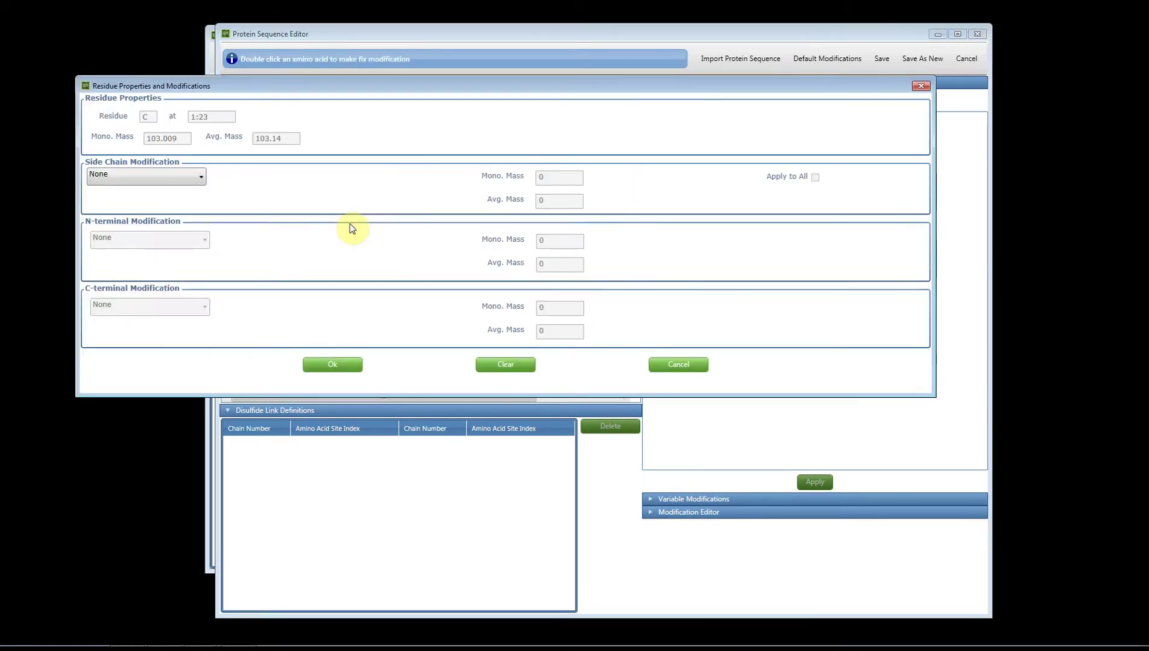
{"action": "left_click_drag", "start_coordinate": [343, 84], "coordinate": [370, 117]}
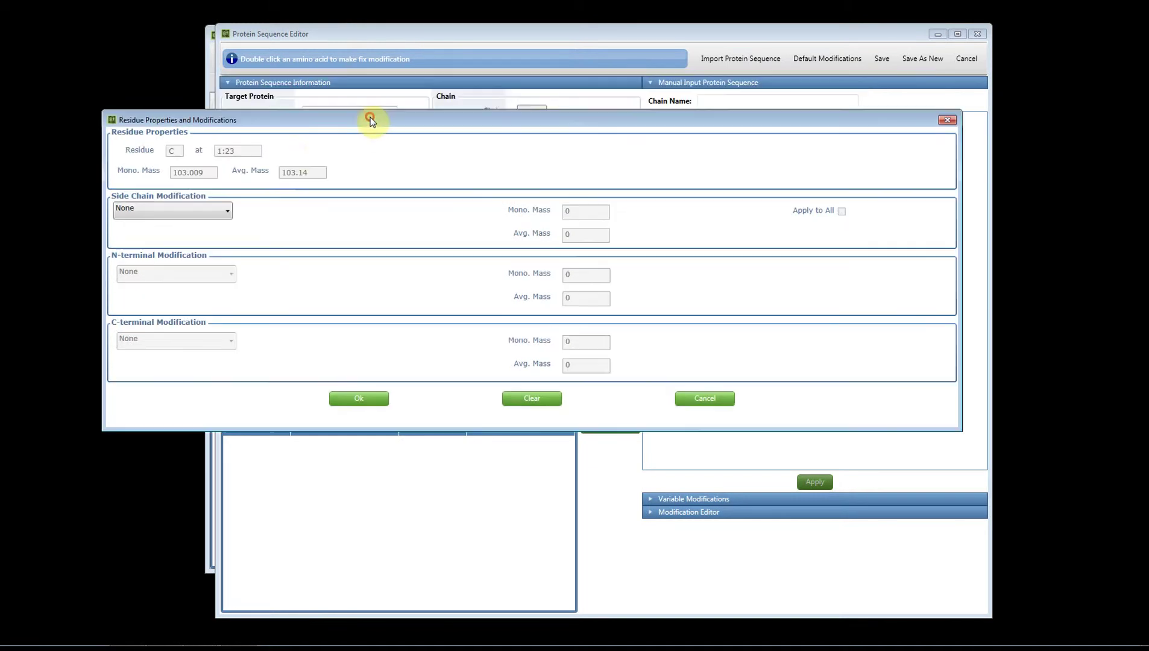
{"action": "left_click", "coordinate": [145, 215]}
{"action": "left_click", "coordinate": [147, 236]}
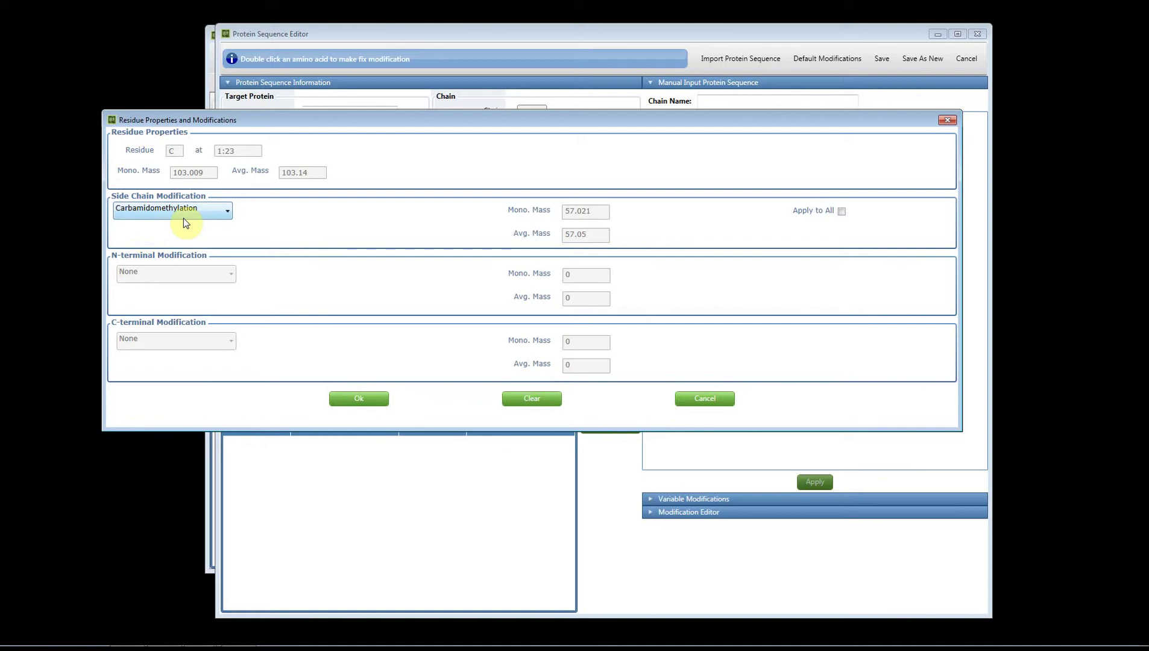
{"action": "left_click", "coordinate": [575, 232]}
{"action": "left_click", "coordinate": [842, 211]}
{"action": "left_click", "coordinate": [360, 398]}
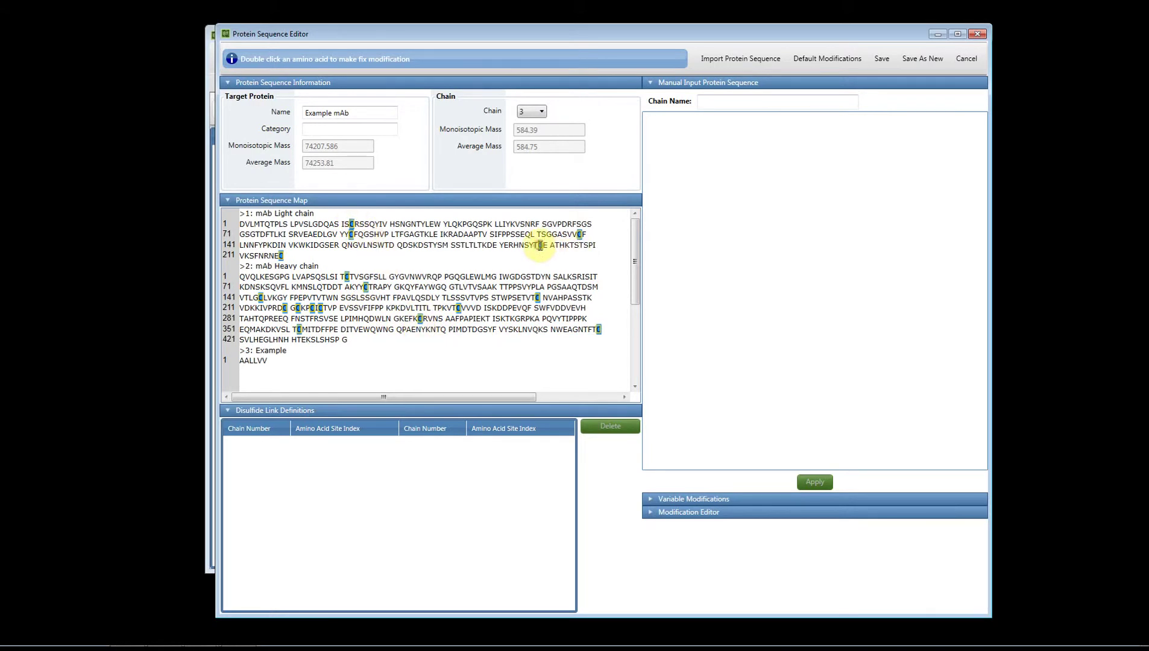
Step: Clear the carbamidomethylation from the cysteine at 1:199, leaving monoisotopic mass 74150.564
{"action": "double_click", "coordinate": [540, 245]}
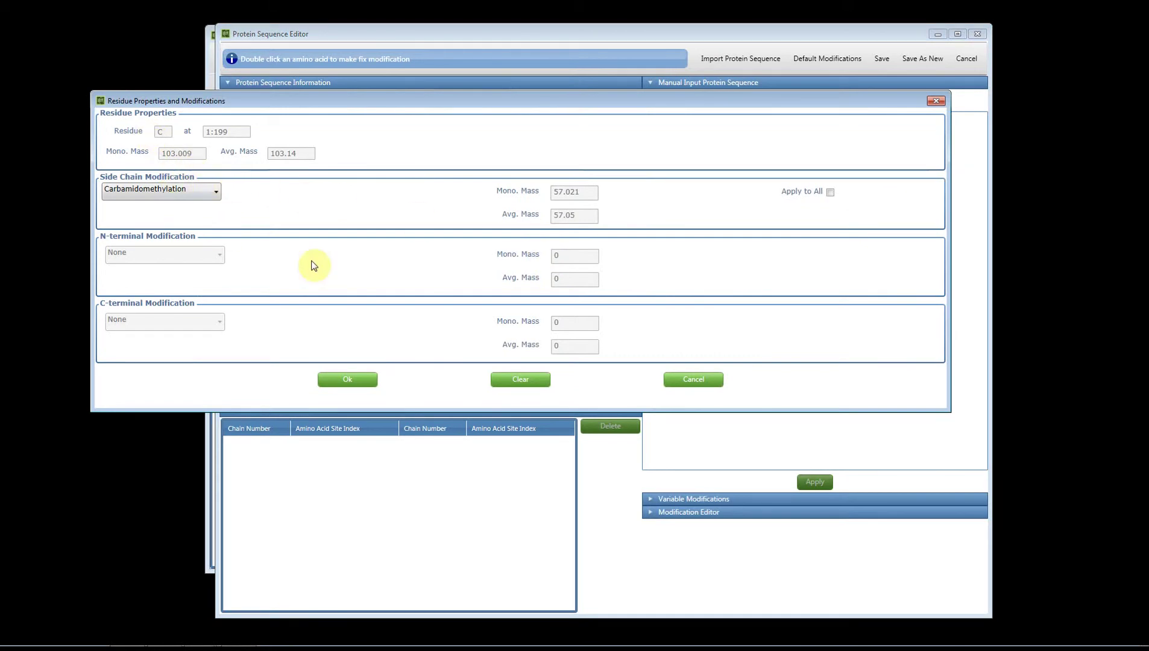
{"action": "left_click", "coordinate": [520, 379]}
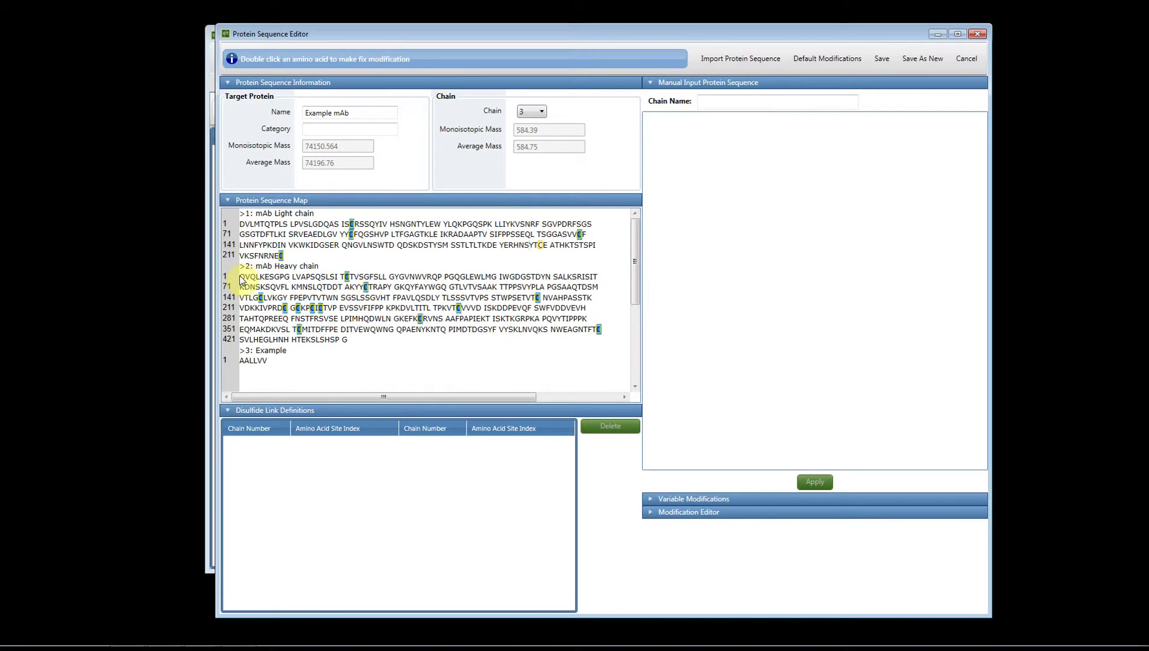
Step: Set Gln->Pyro-Glu as the N-terminal modification on Q at 2:1, giving mass 74133.538
{"action": "double_click", "coordinate": [242, 276]}
{"action": "left_click", "coordinate": [156, 270]}
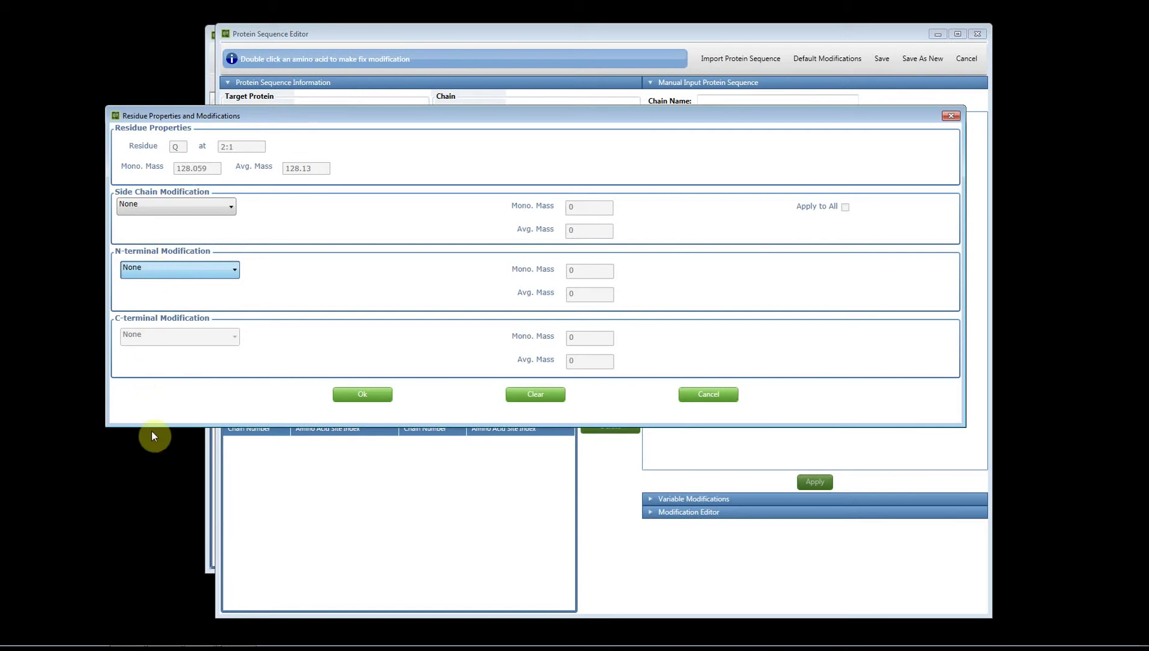
{"action": "key", "text": "Down"}
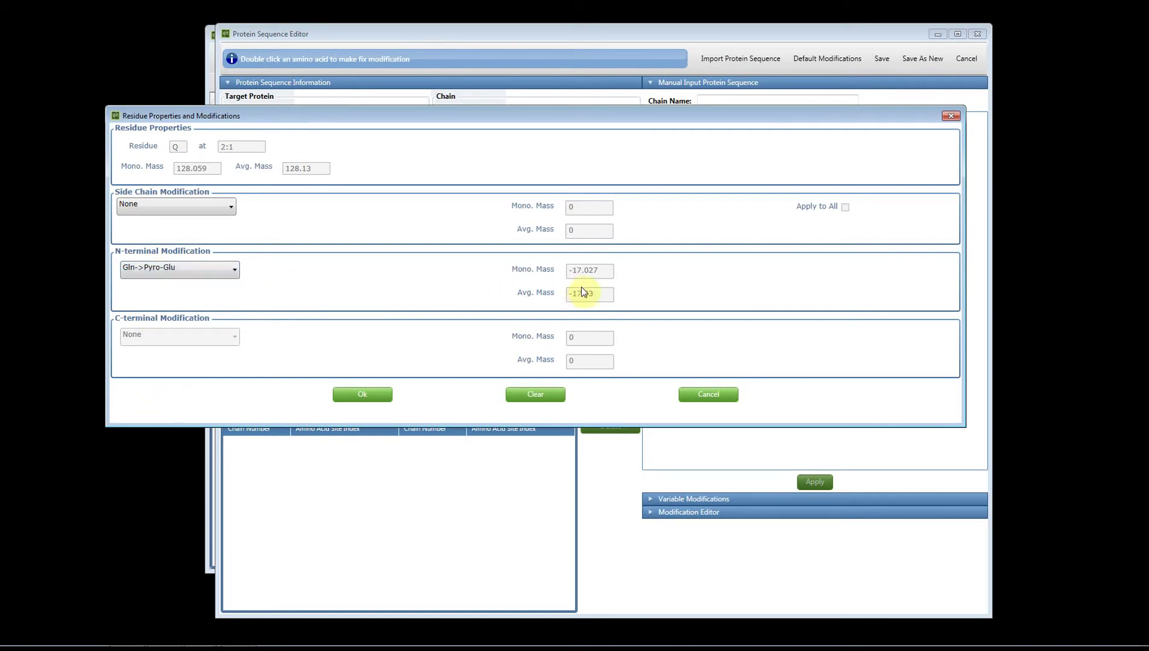
{"action": "left_click", "coordinate": [371, 397]}
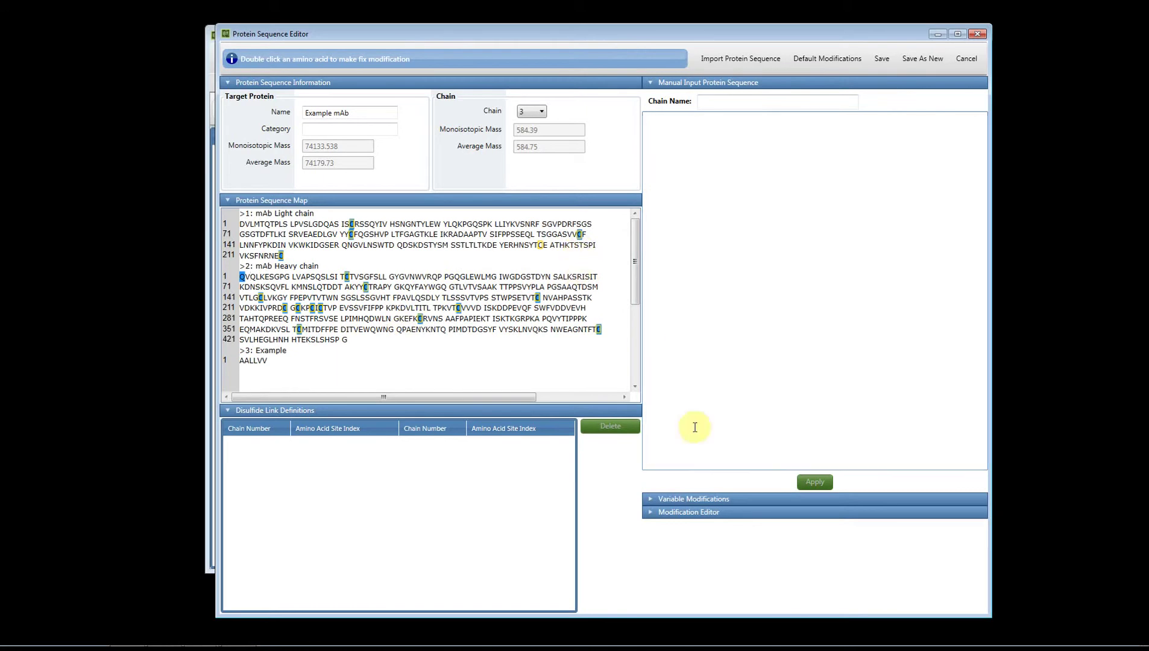
{"action": "left_click", "coordinate": [669, 501]}
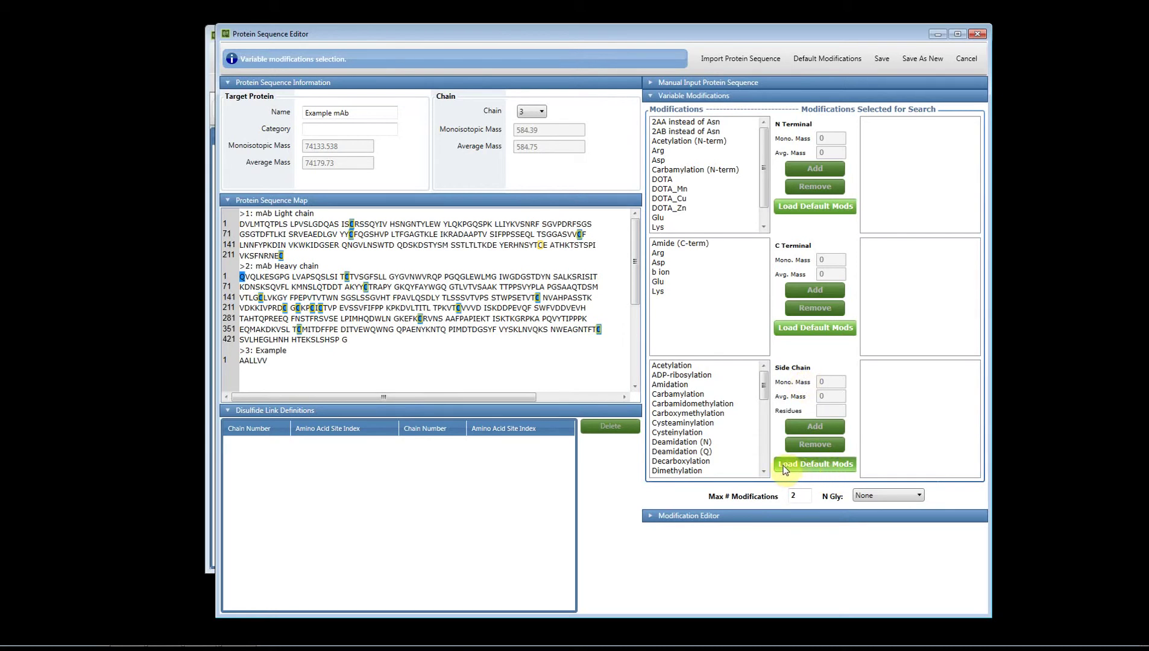
Step: Load default side-chain and C-terminal variable mods, then remove and re-add Lys as C-terminal
{"action": "left_click", "coordinate": [827, 469]}
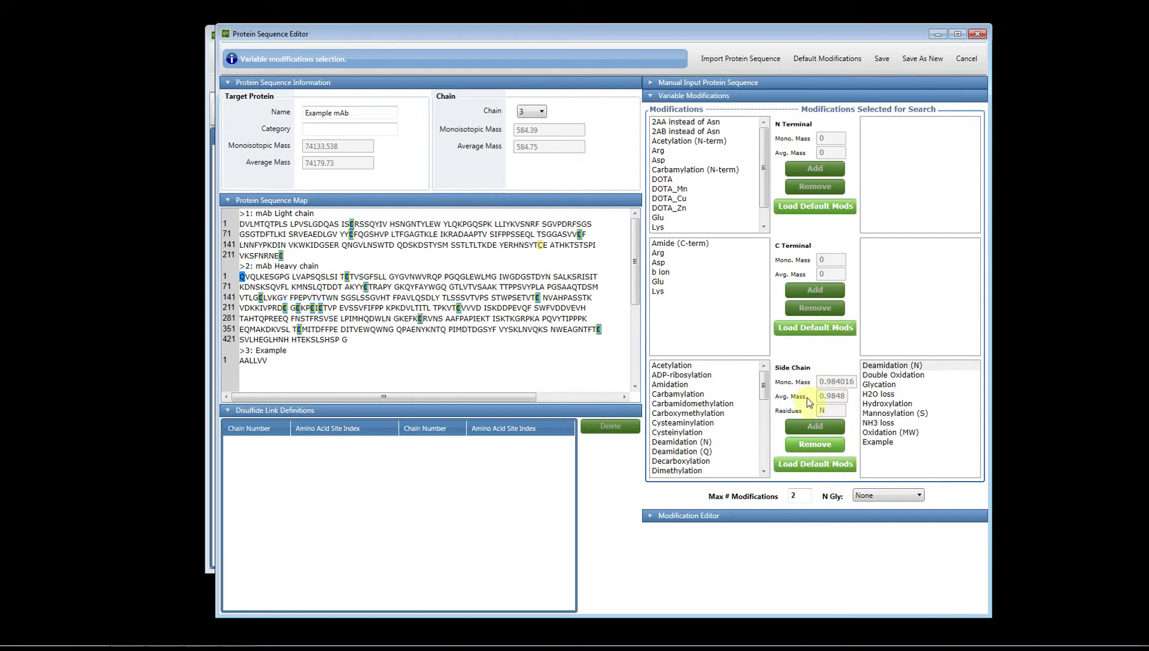
{"action": "left_click", "coordinate": [807, 328]}
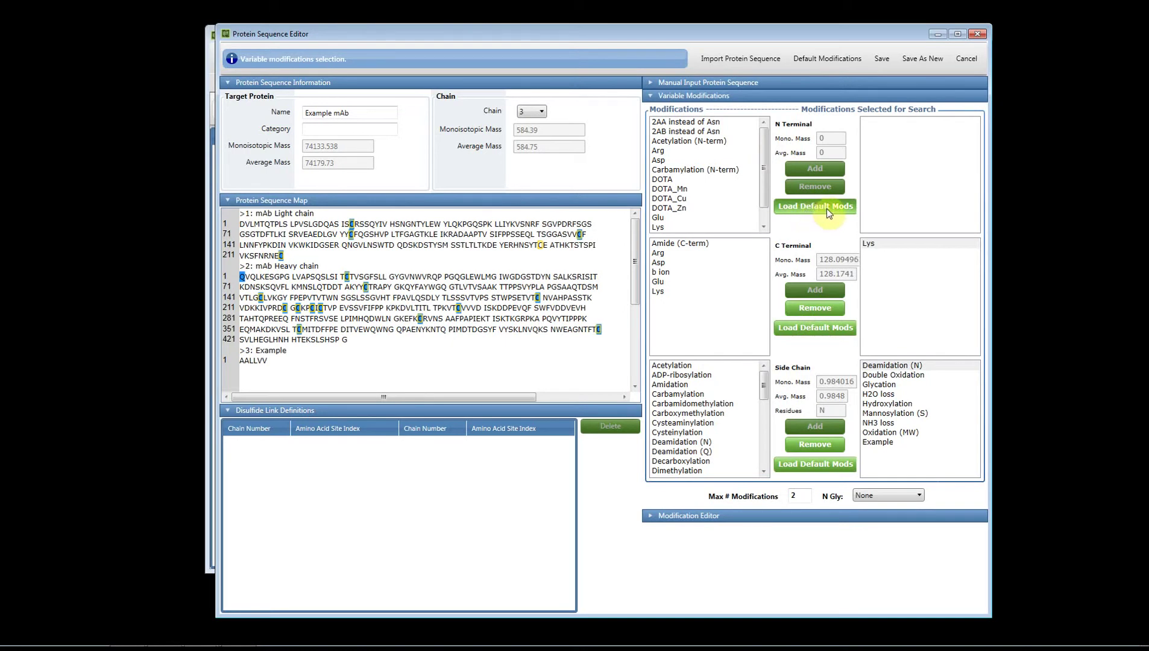
{"action": "left_click", "coordinate": [870, 245]}
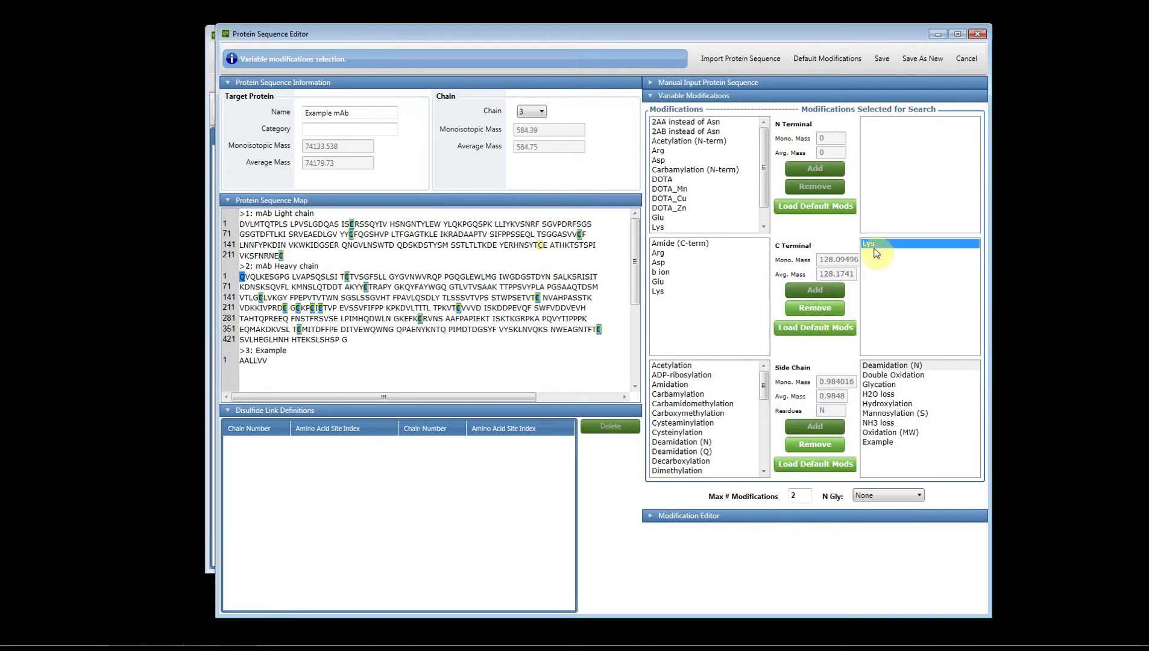
{"action": "left_click", "coordinate": [811, 309]}
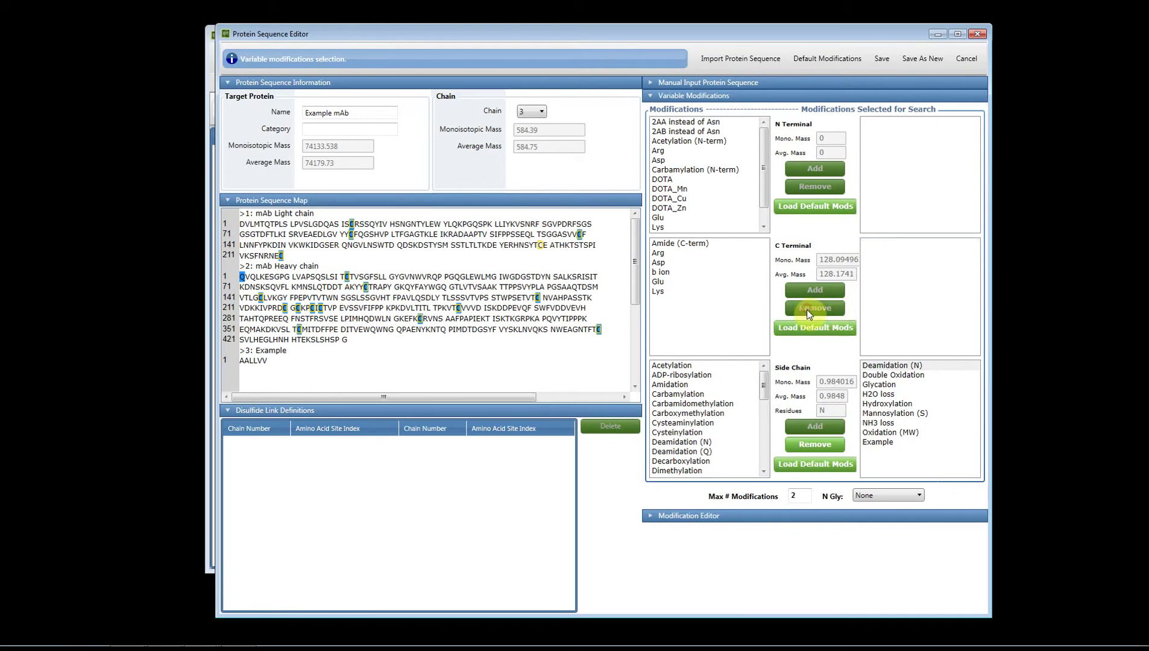
{"action": "left_click", "coordinate": [667, 292]}
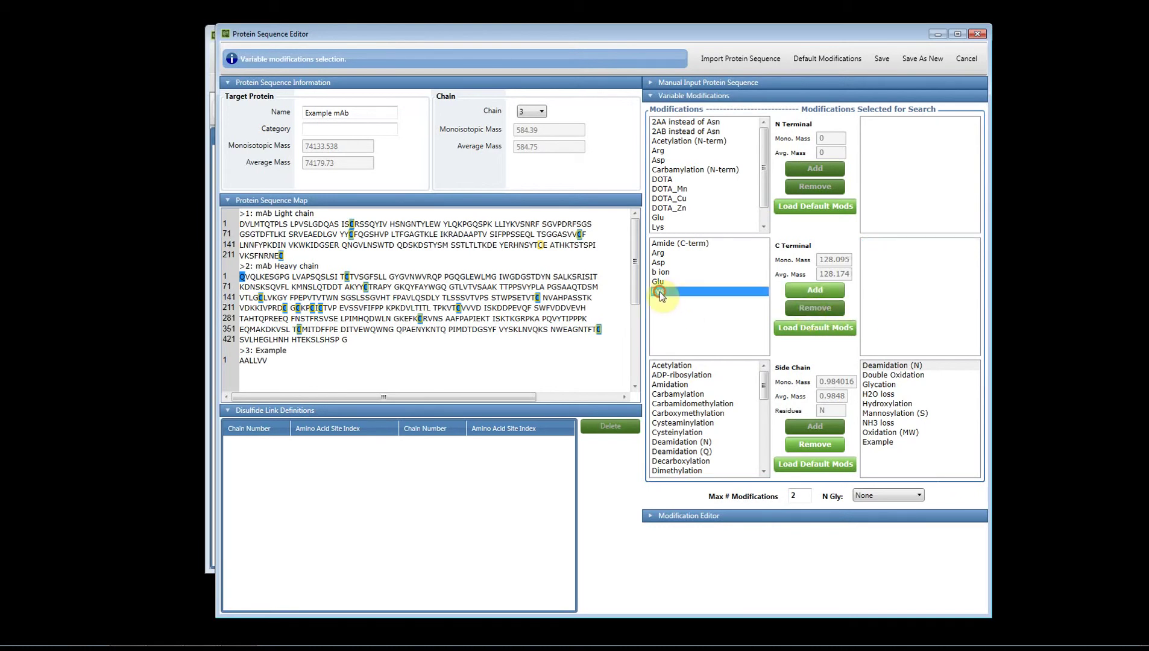
{"action": "left_click", "coordinate": [802, 291]}
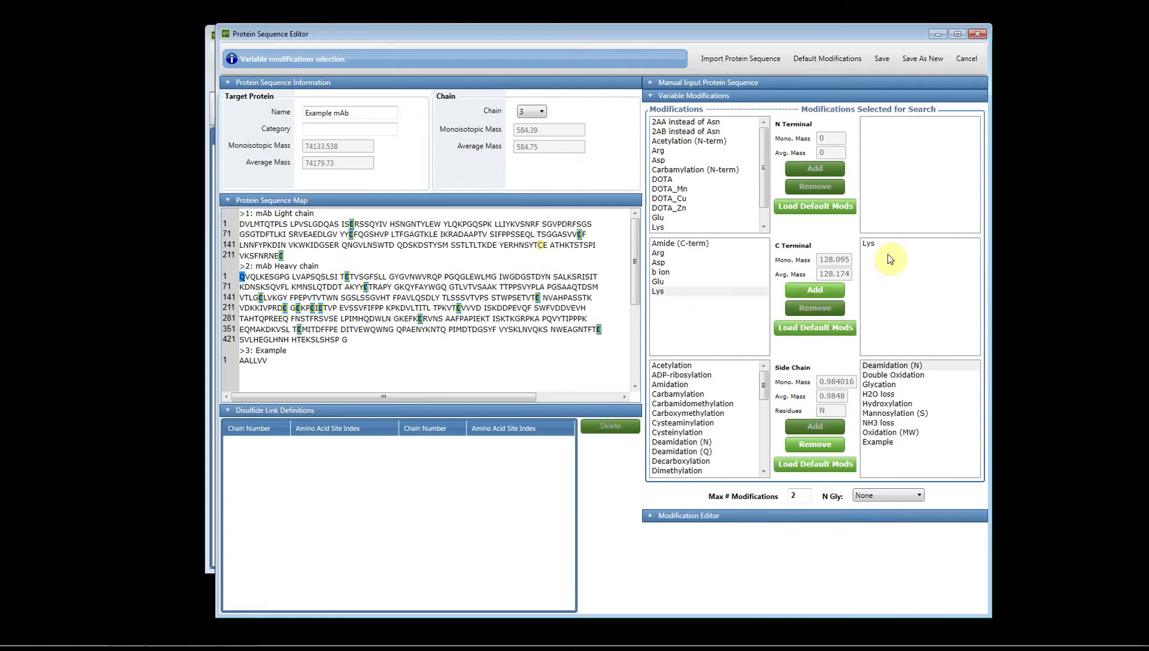
{"action": "left_click", "coordinate": [826, 60]}
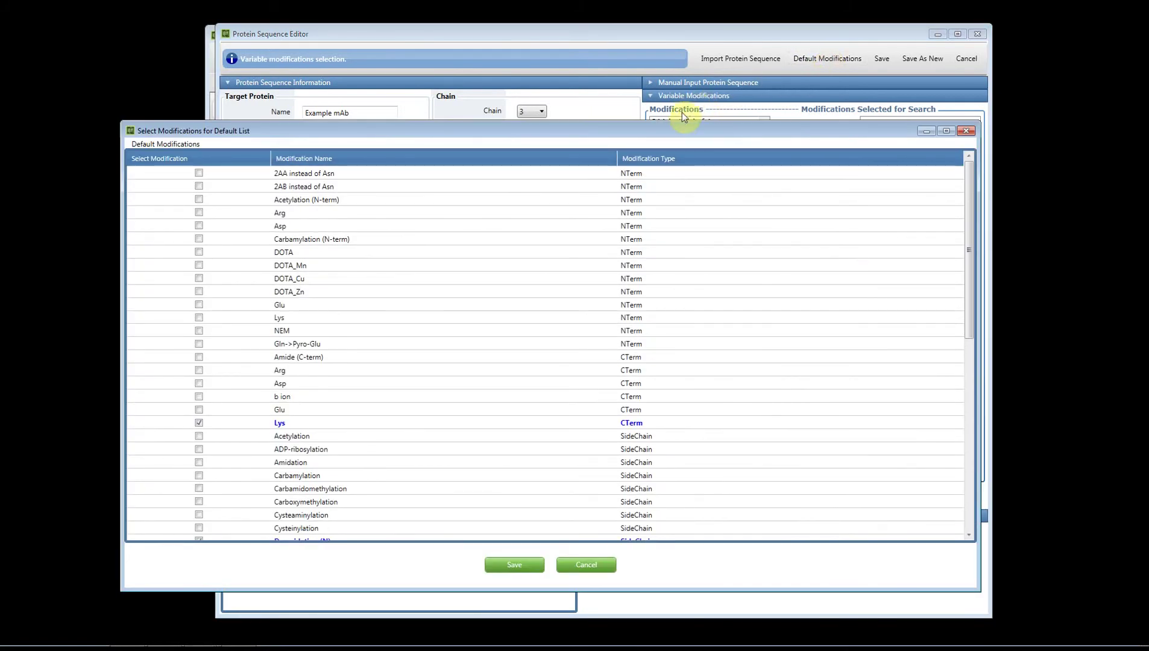
{"action": "left_click_drag", "start_coordinate": [676, 131], "coordinate": [687, 117]}
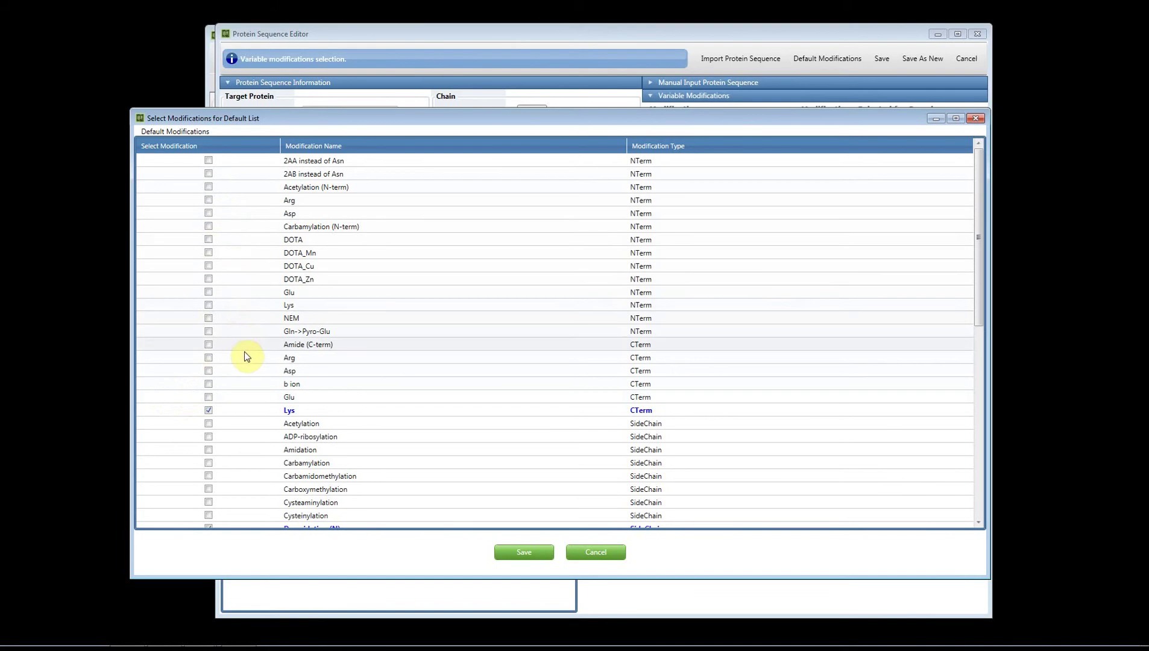
{"action": "scroll", "coordinate": [245, 352], "scroll_direction": "down", "scroll_amount": 1}
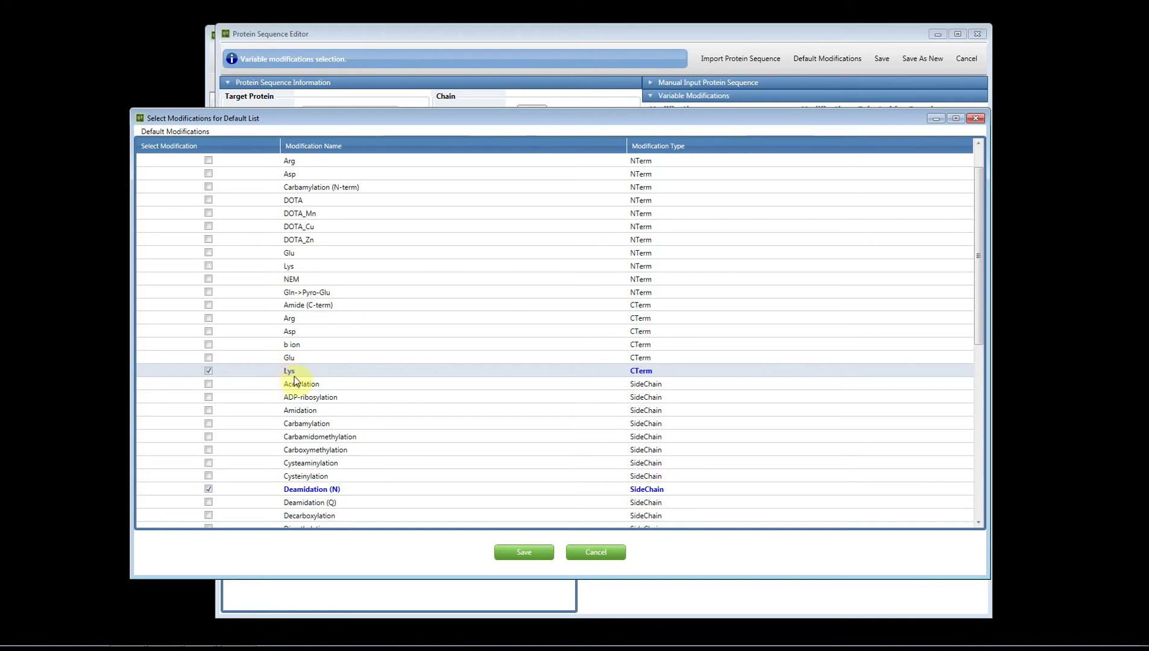
{"action": "scroll", "coordinate": [308, 374], "scroll_direction": "down", "scroll_amount": 3}
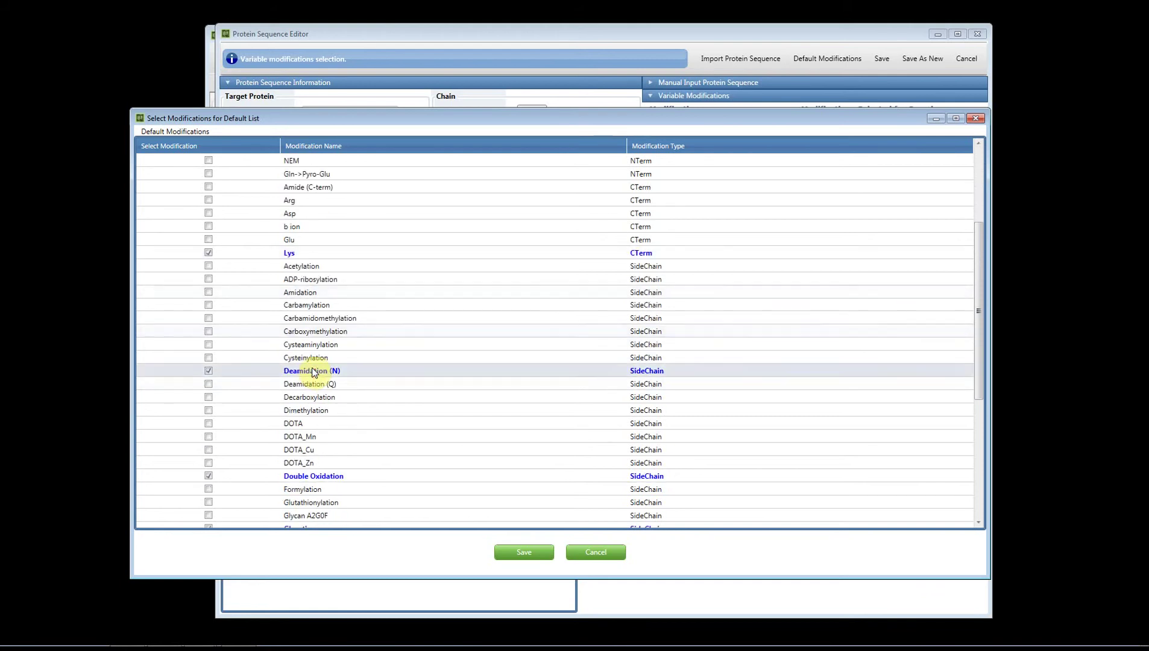
{"action": "scroll", "coordinate": [313, 372], "scroll_direction": "down", "scroll_amount": 3}
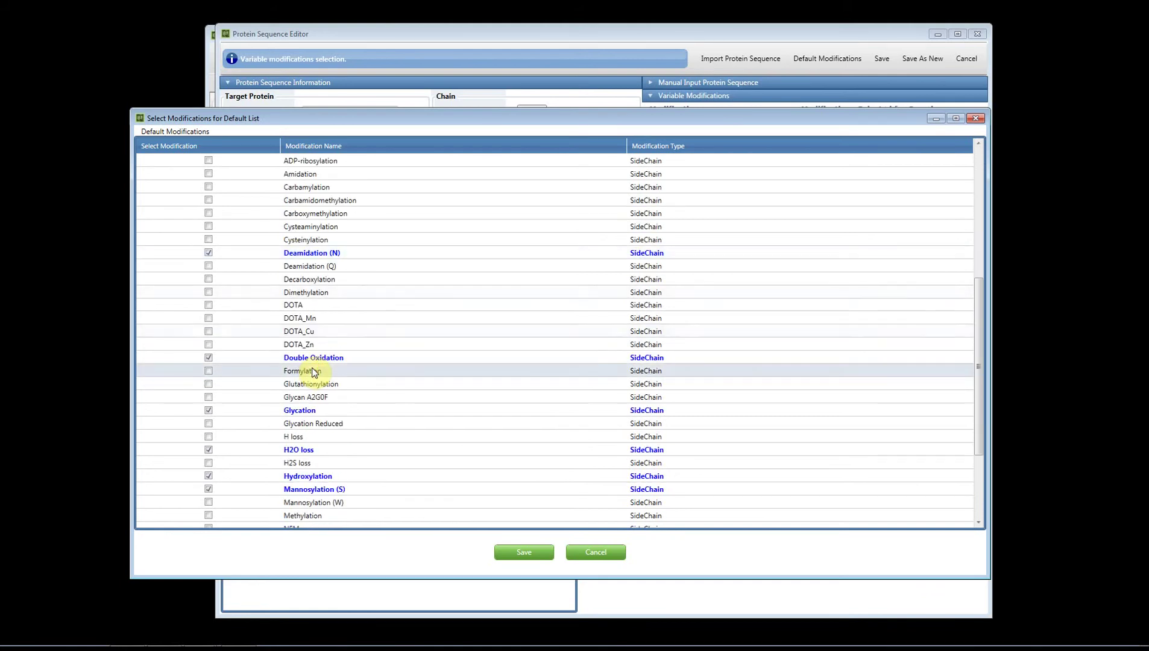
{"action": "scroll", "coordinate": [313, 372], "scroll_direction": "down", "scroll_amount": 3}
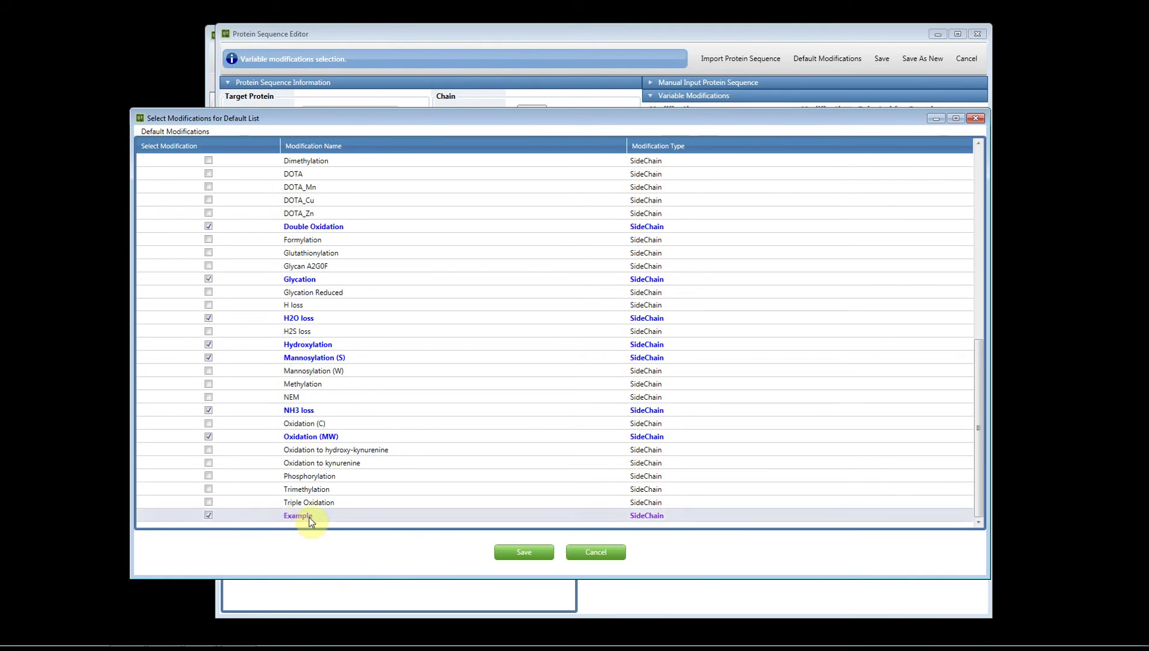
{"action": "left_click", "coordinate": [510, 552]}
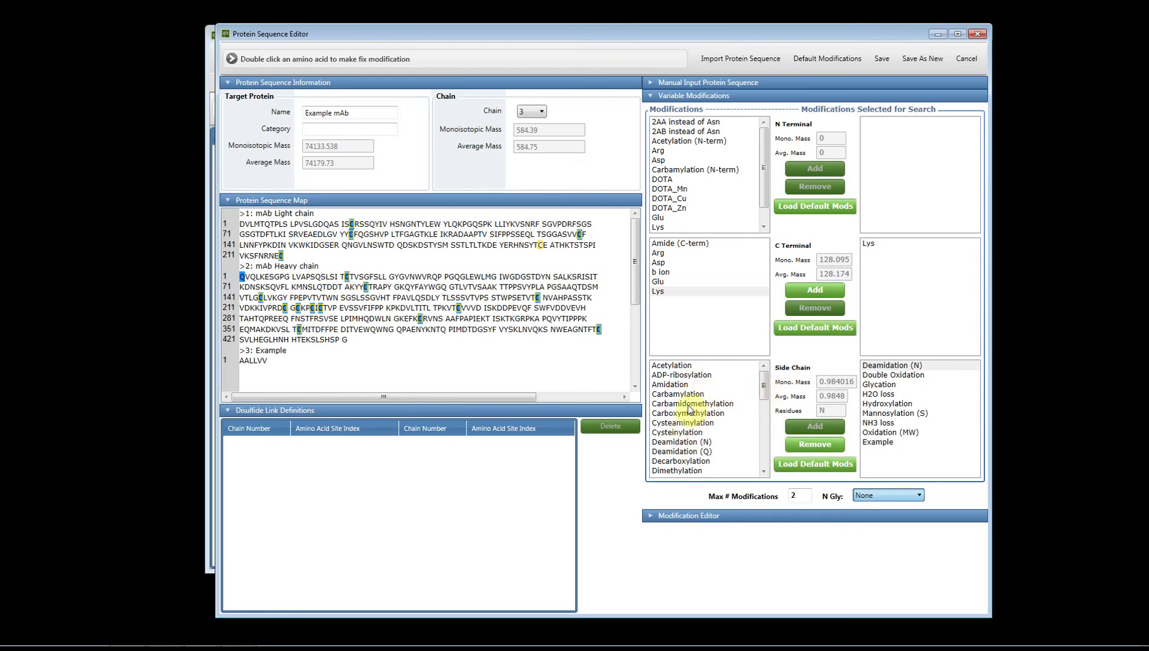
{"action": "left_click", "coordinate": [679, 431]}
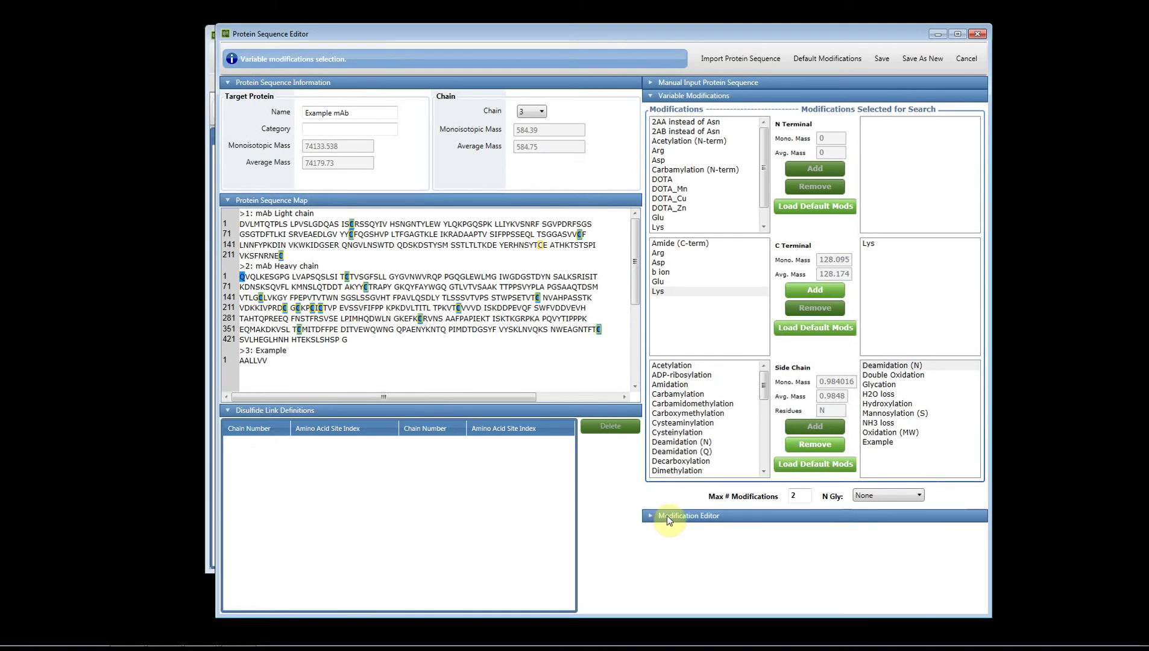
Step: Start a new custom side-chain modification named 'Name' on residue R
{"action": "left_click", "coordinate": [698, 516]}
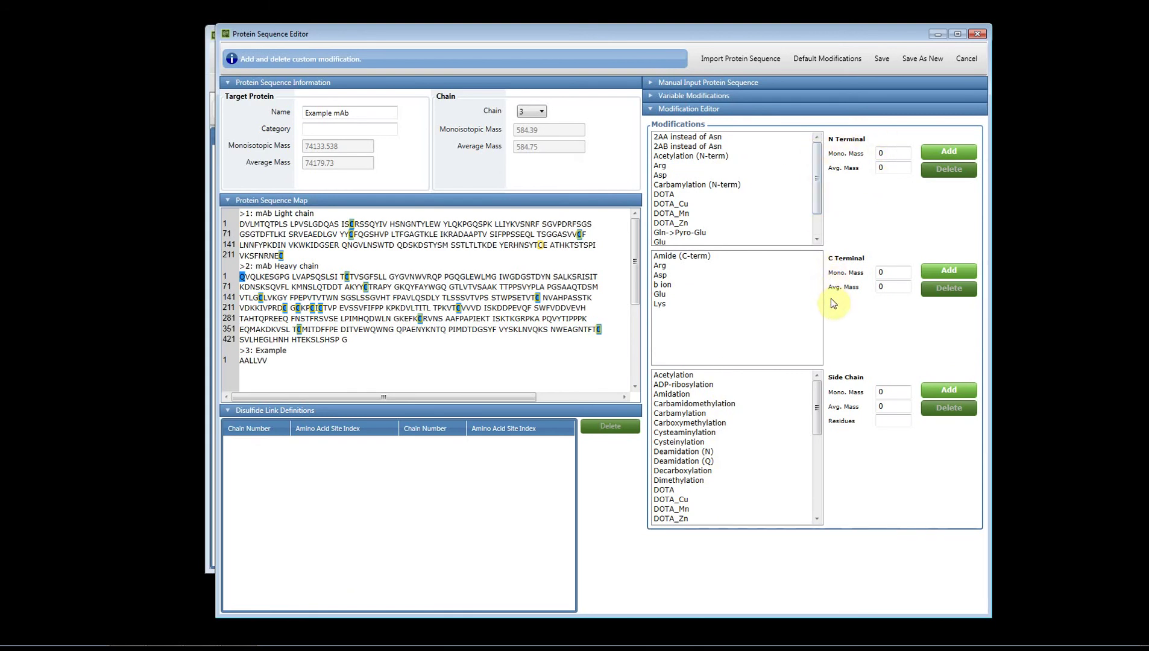
{"action": "left_click", "coordinate": [944, 390]}
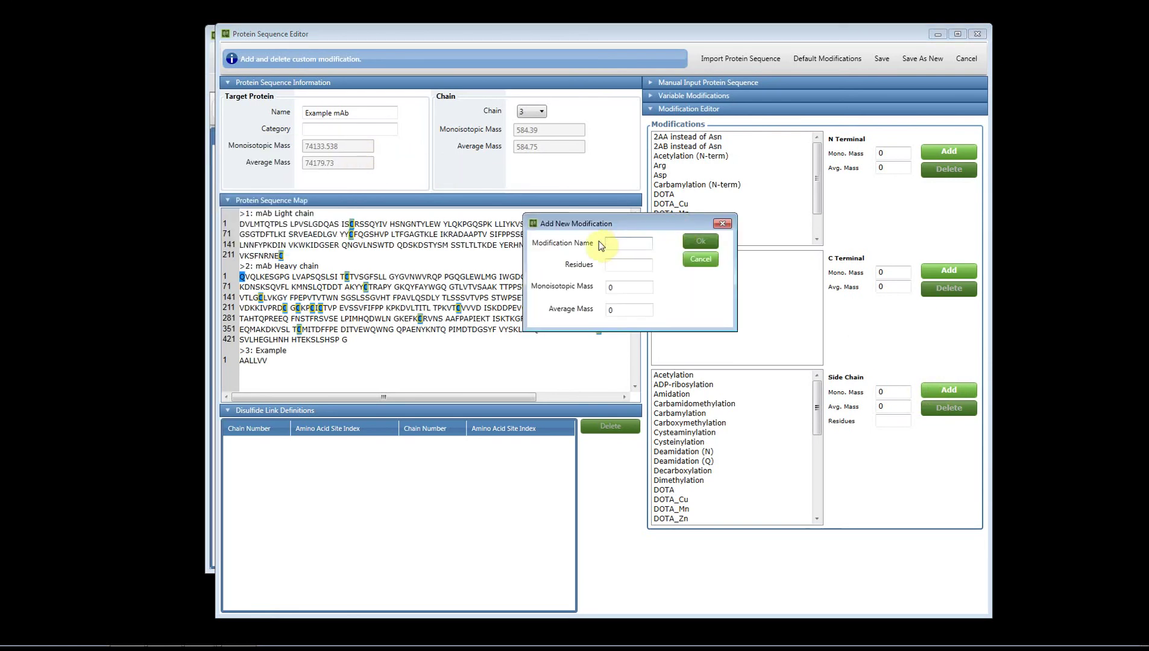
{"action": "type", "text": "Name"}
{"action": "left_click", "coordinate": [625, 261]}
{"action": "type", "text": "R"}
Step: Give it monoisotopic mass 123.0123 and average mass 123.987, and confirm it
{"action": "left_click", "coordinate": [621, 286]}
{"action": "type", "text": "123.0123"}
{"action": "left_click", "coordinate": [618, 310]}
{"action": "type", "text": "123.0"}
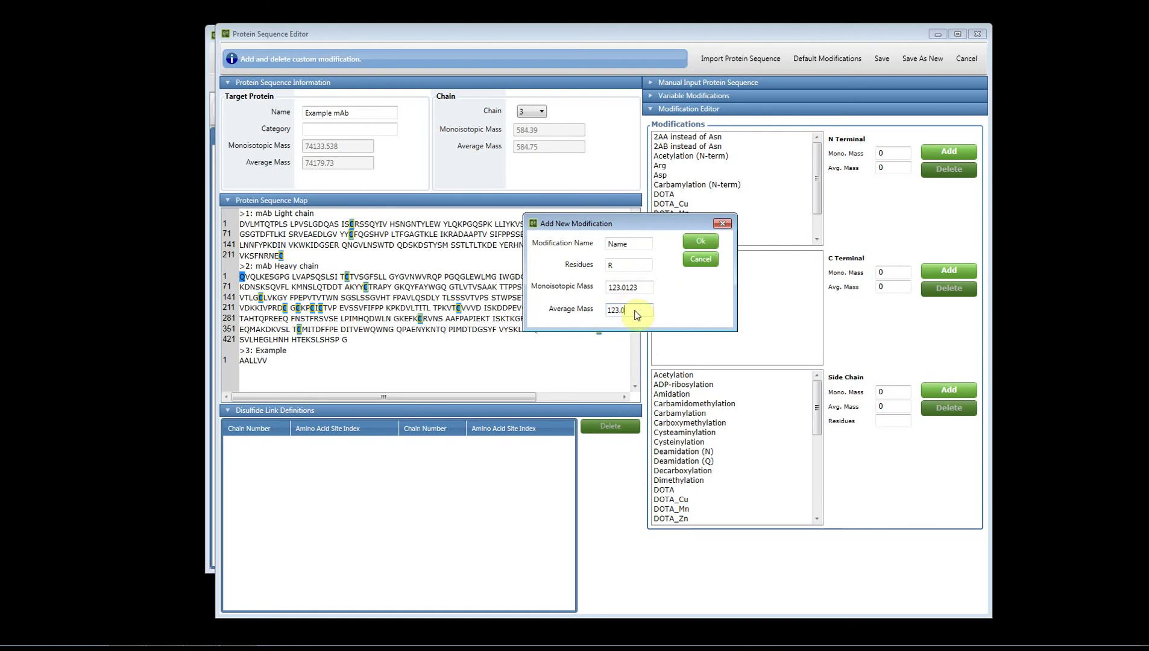
{"action": "key", "text": "BackSpace"}
{"action": "type", "text": "987"}
{"action": "left_click", "coordinate": [699, 239]}
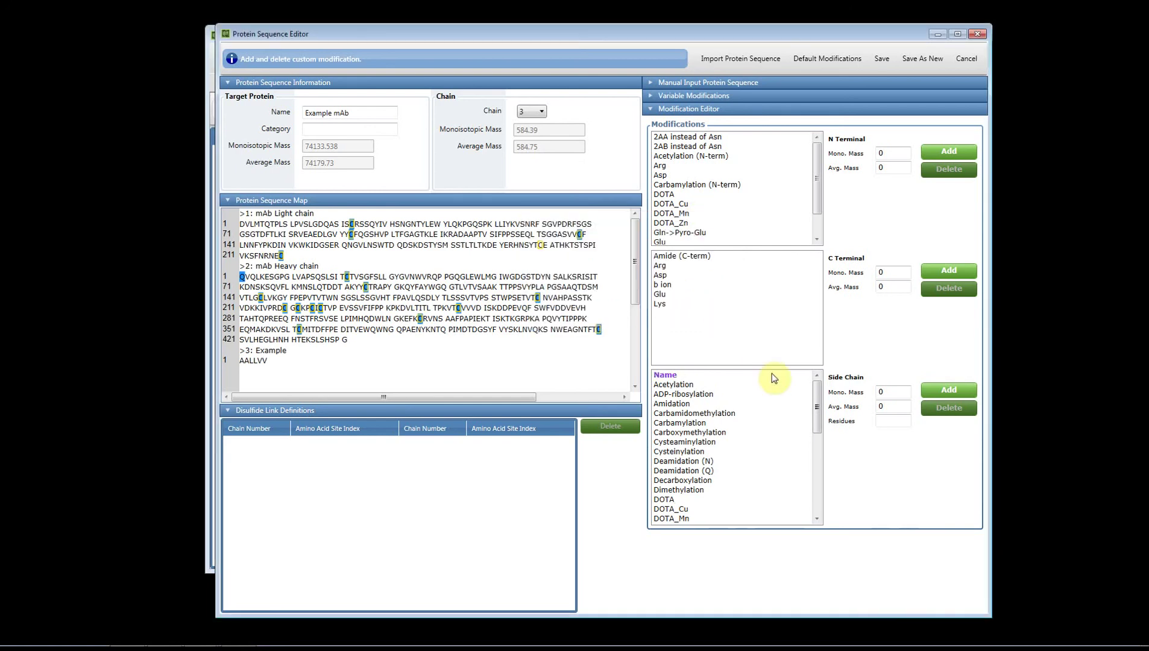
{"action": "left_click", "coordinate": [667, 376]}
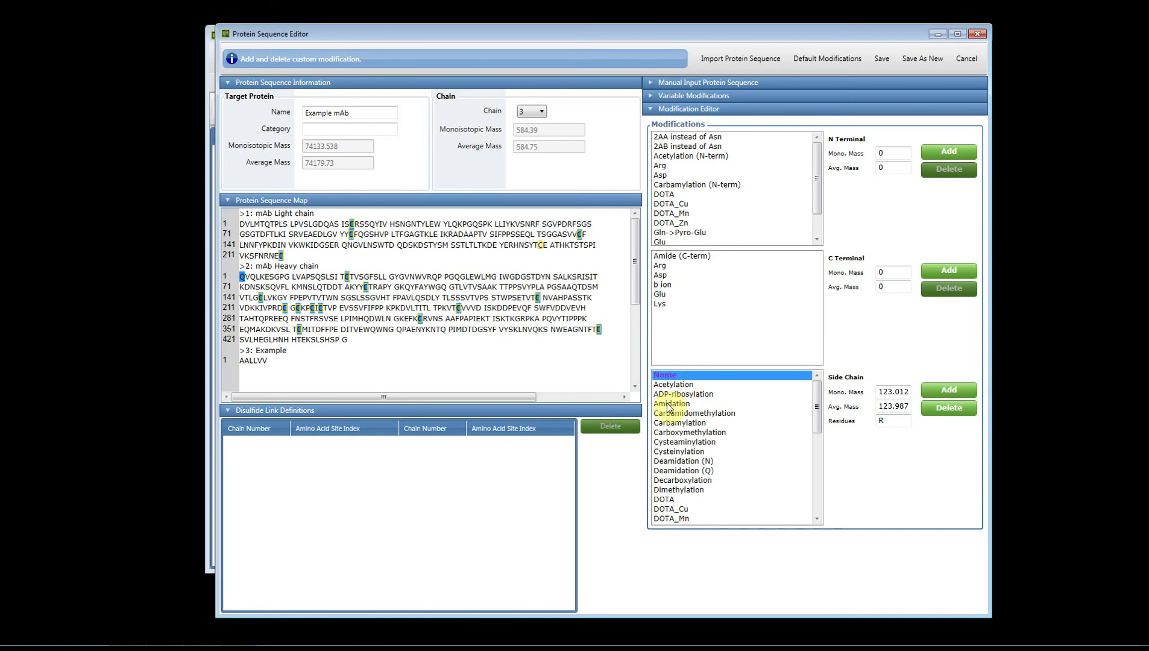